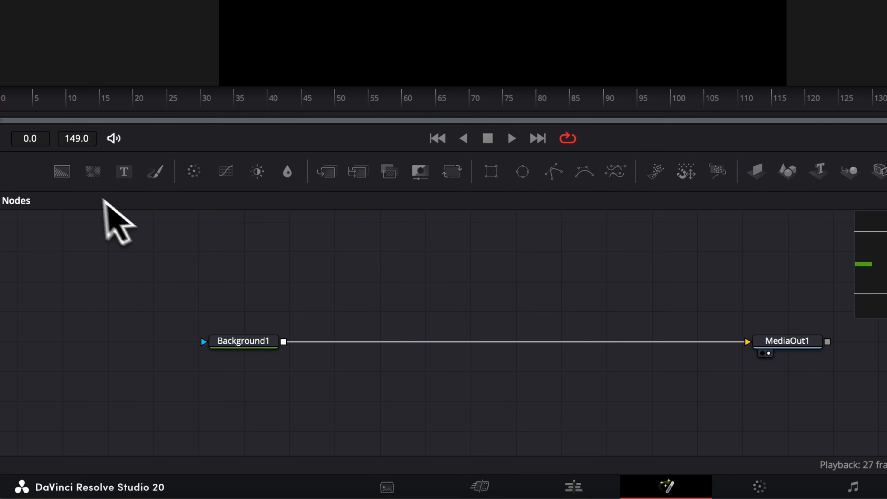
Merge a second Background node masked by a Fast Noise node over Background1, and set the second background's type to Four Corner.
drag(63, 173, 364, 307)
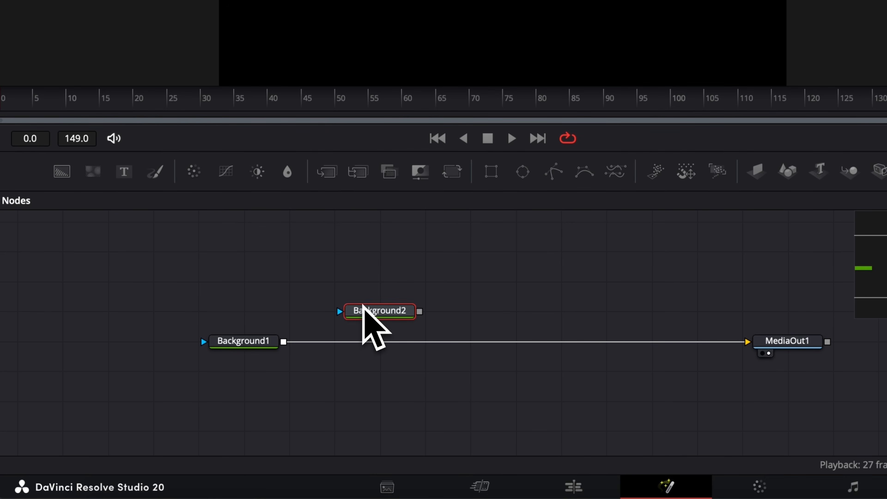
drag(91, 172, 284, 345)
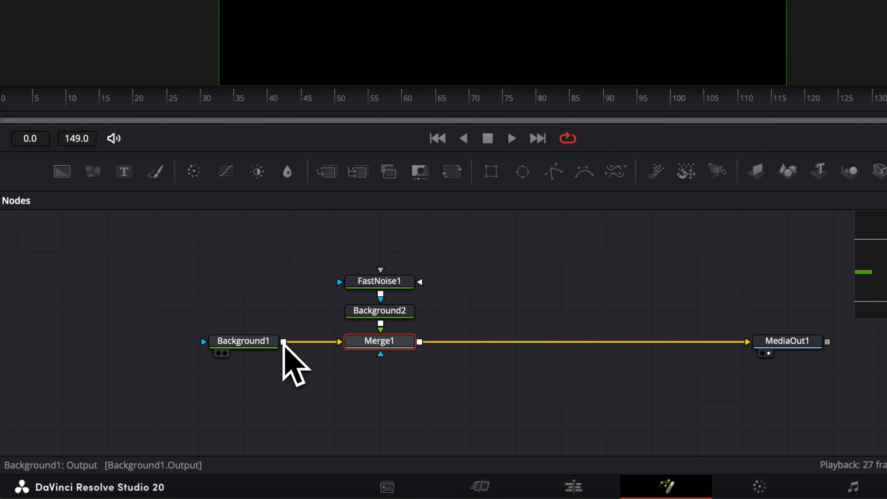
click(384, 315)
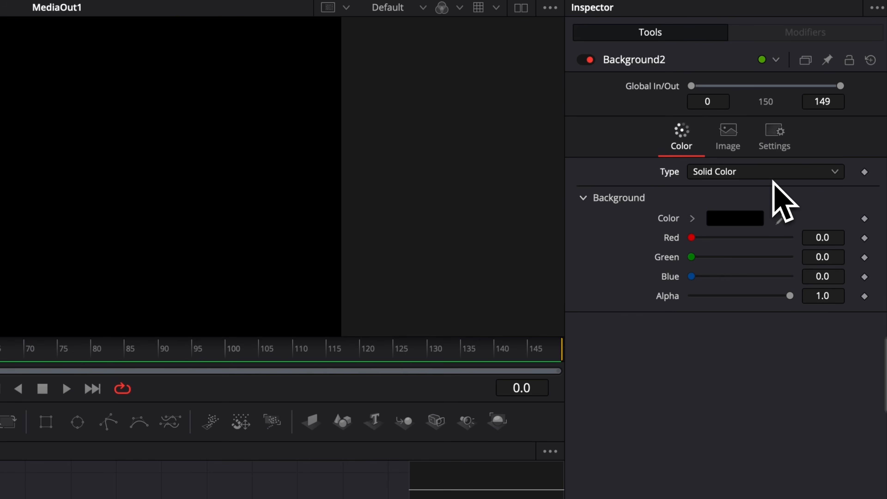
click(812, 115)
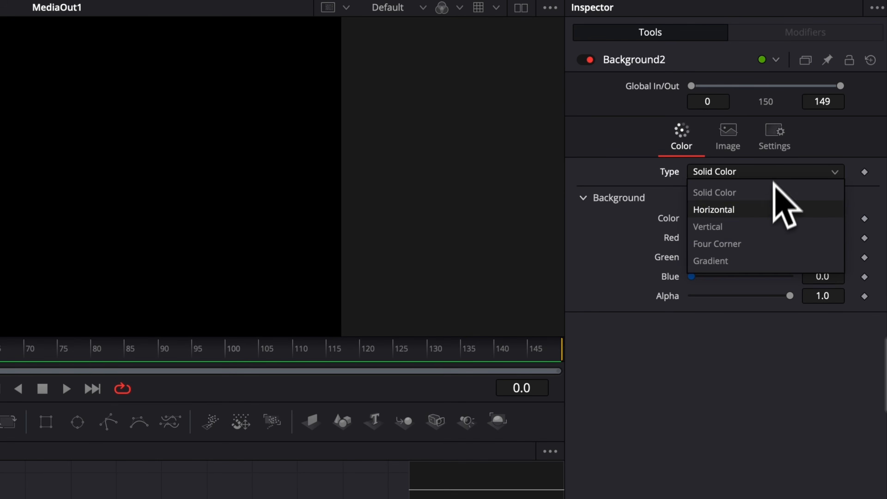
click(759, 244)
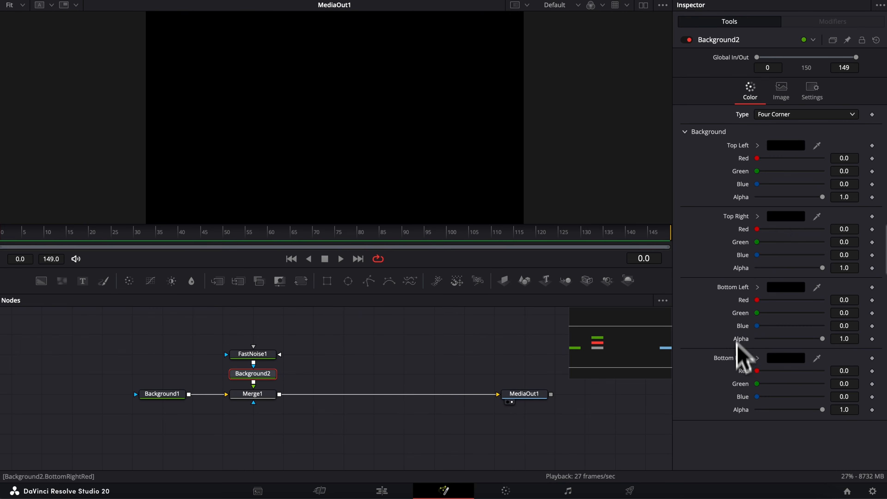
Color Background2's Top Left and Bottom Right corners red, with red values of about 0.79 and 0.70.
click(785, 148)
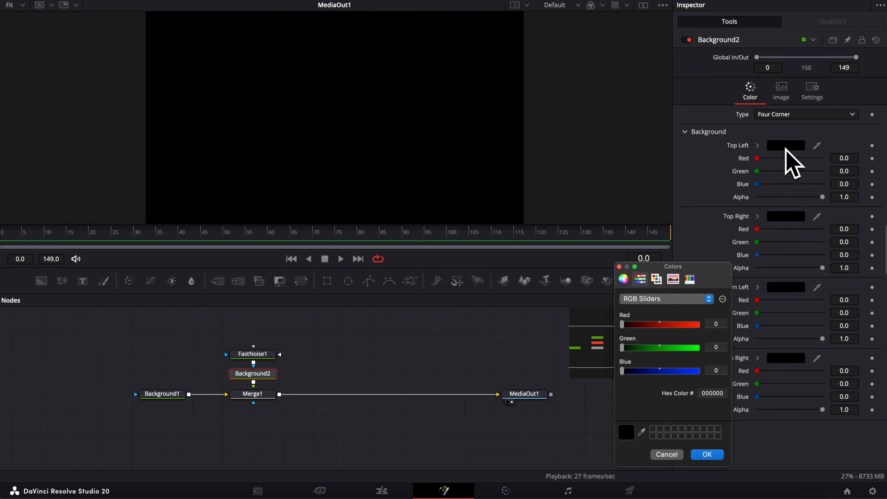
click(682, 324)
click(713, 456)
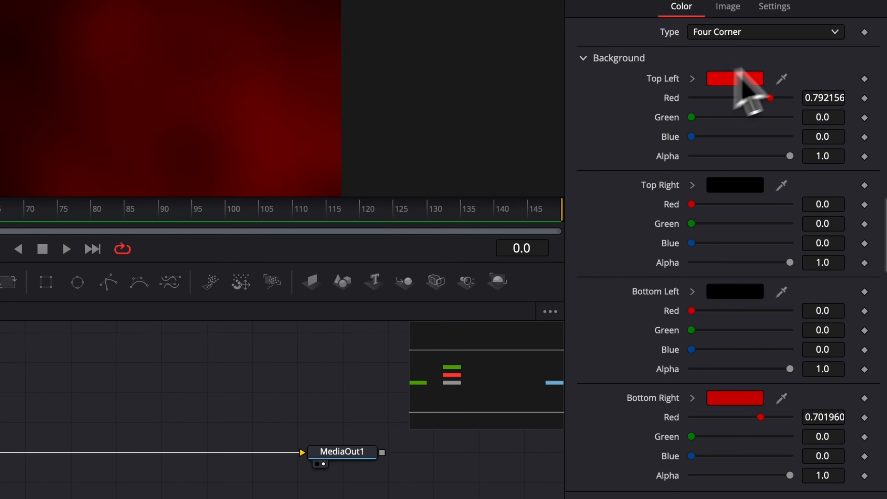
Set the FastNoise1 node's Detail to 0.7 and its Contrast to 2.
click(254, 354)
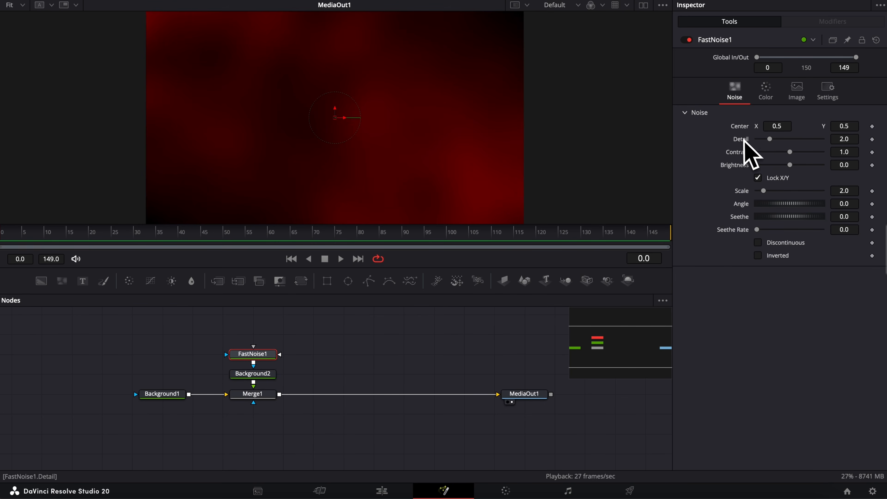
click(852, 139)
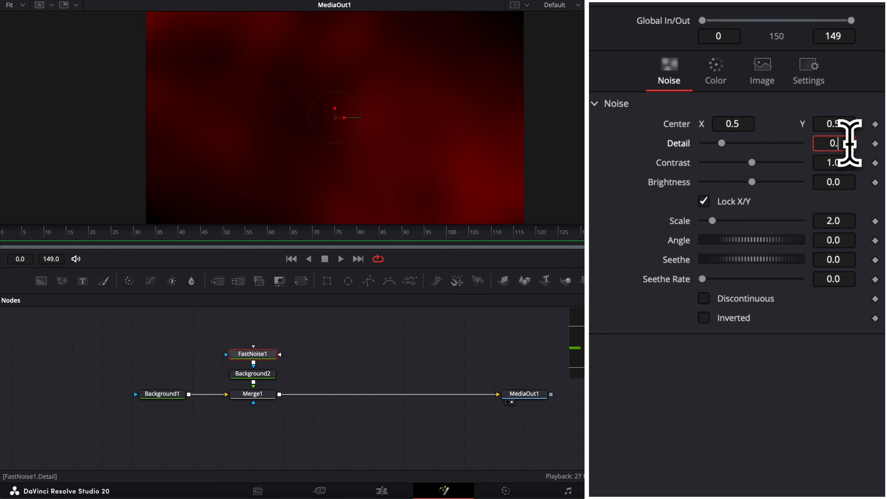
text(0.7)
key(Return)
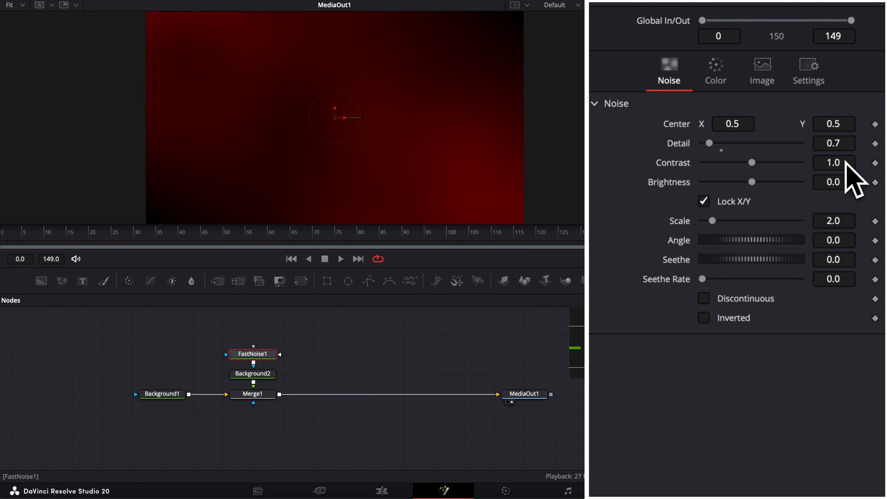
click(842, 166)
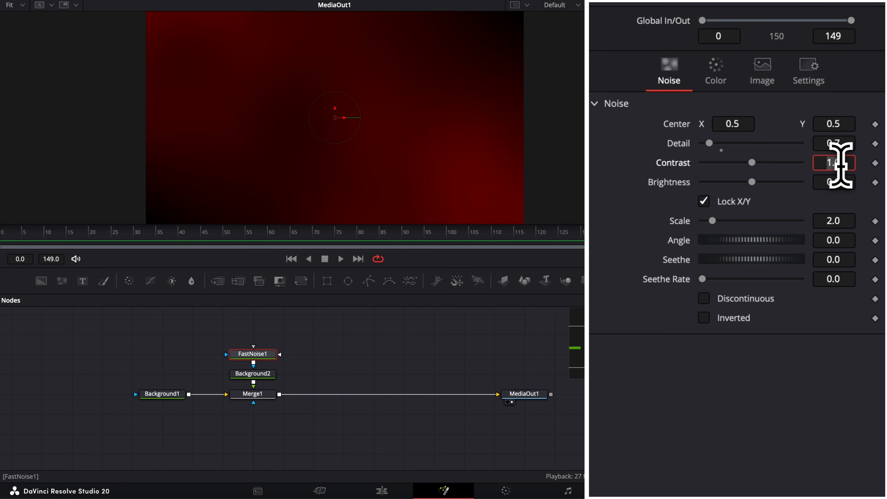
text(2)
key(Return)
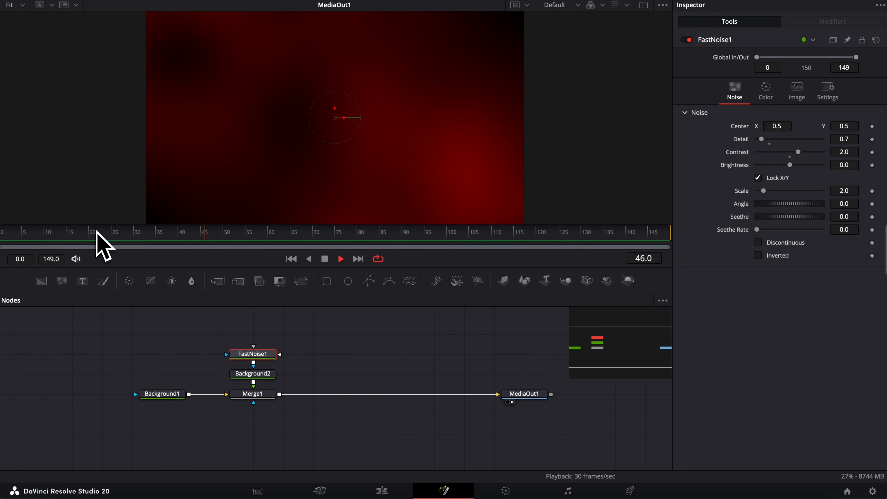
Animate FastNoise1 with a Seethe Rate of 0.15 and enable Discontinuous, previewing the playback.
key(space)
drag(757, 230, 778, 230)
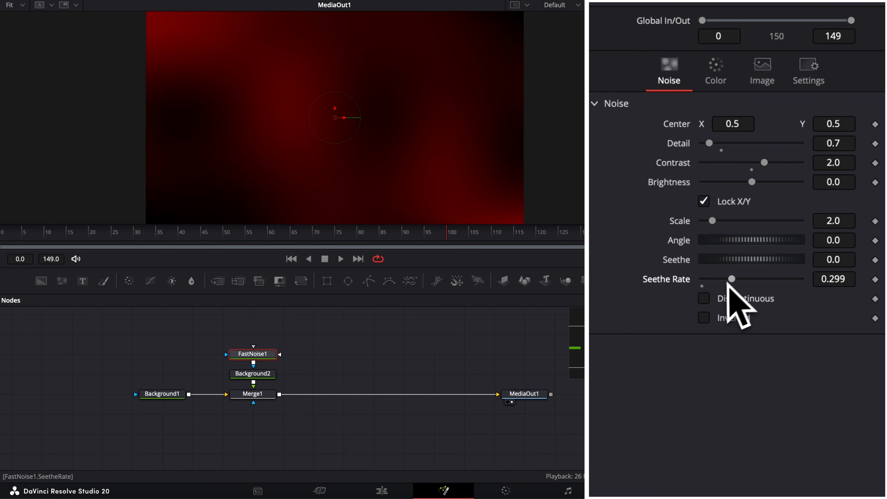
mouse_move(731, 280)
mouse_down()
mouse_move(809, 281)
mouse_move(718, 285)
mouse_up()
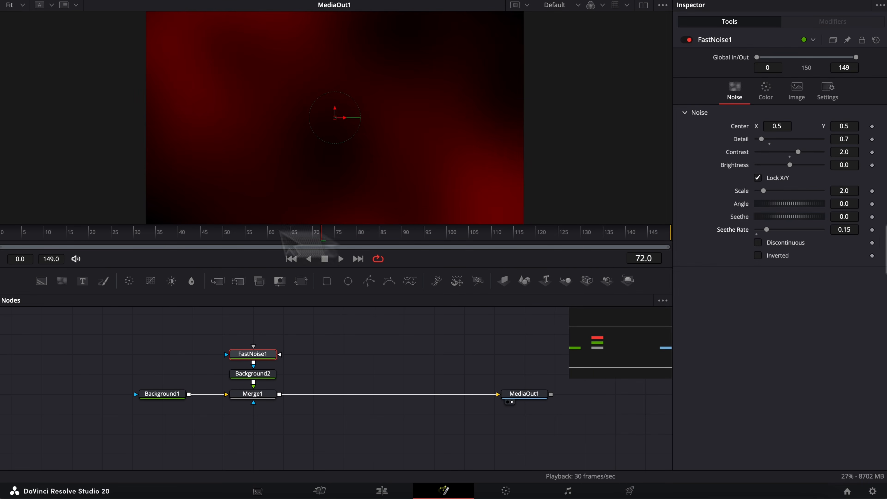
drag(32, 232, 13, 233)
key(space)
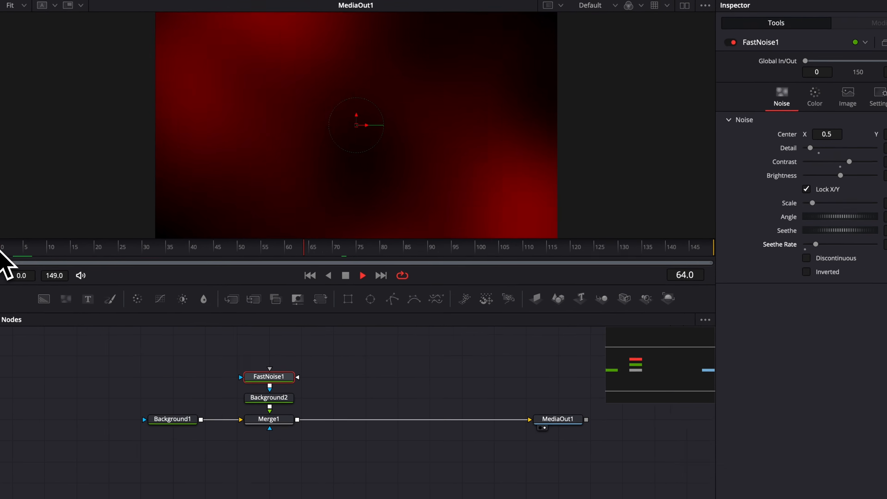
key(space)
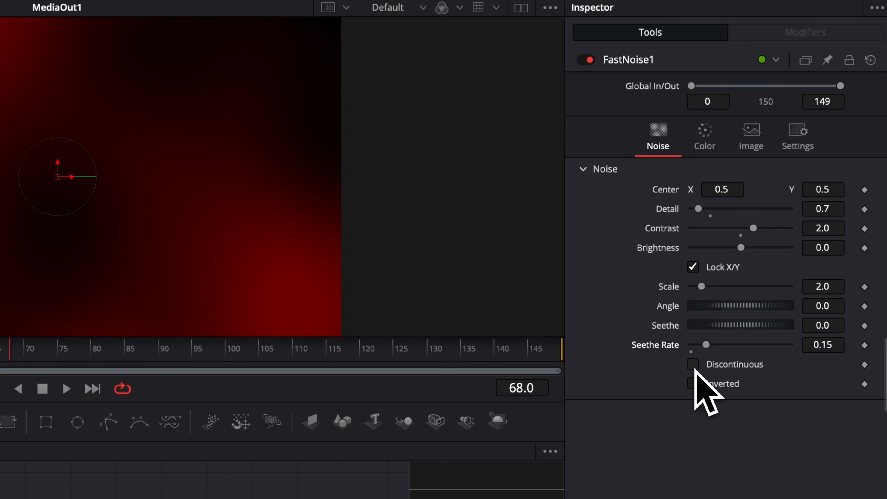
click(693, 367)
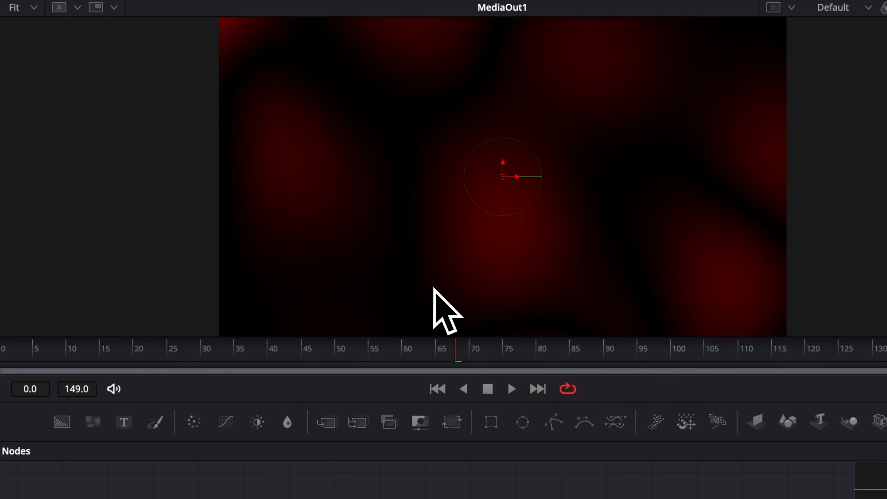
key(space)
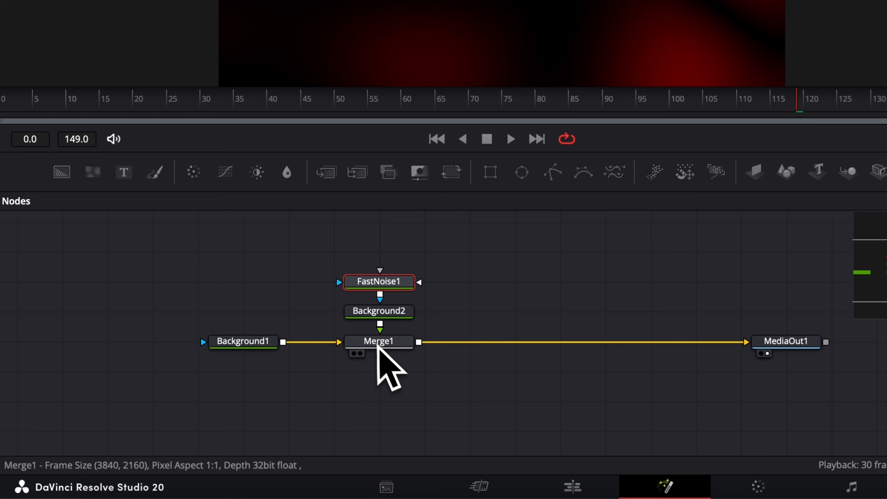
Add a Drip node after Merge1 and play back the result.
click(254, 398)
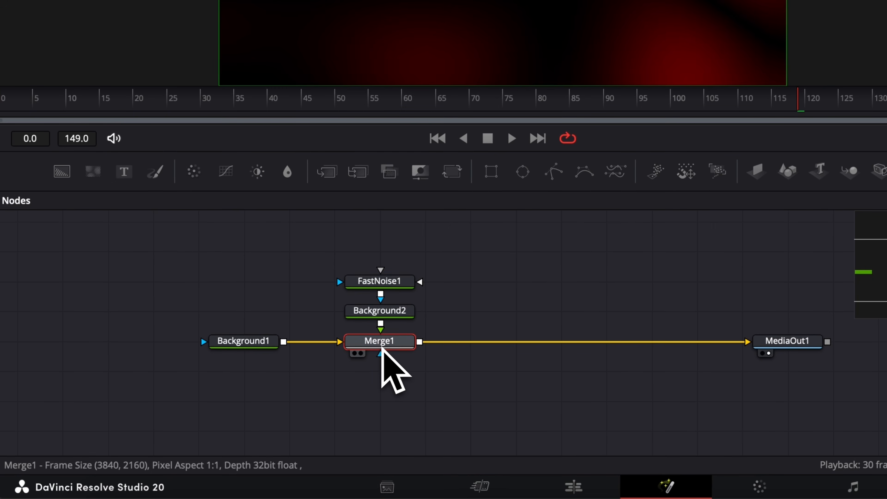
key(shift+space)
text(brigh)
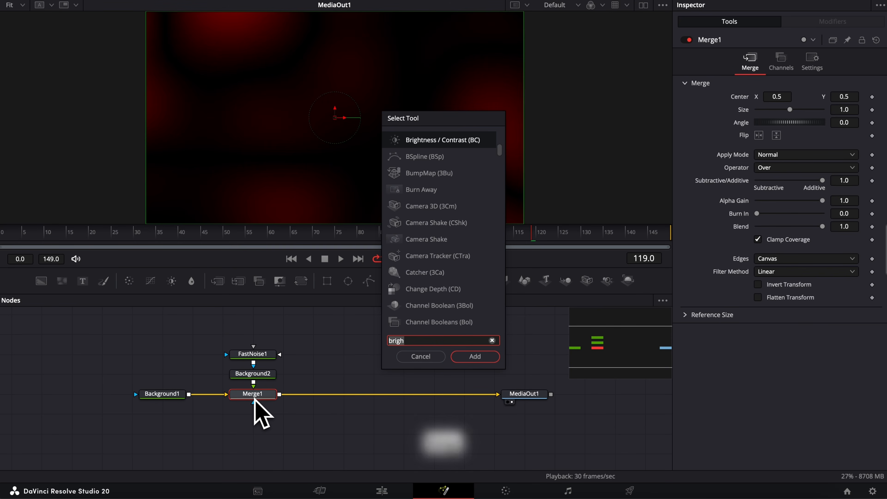
key(BackSpace)
key(BackSpace)
key(BackSpace)
key(BackSpace)
key(BackSpace)
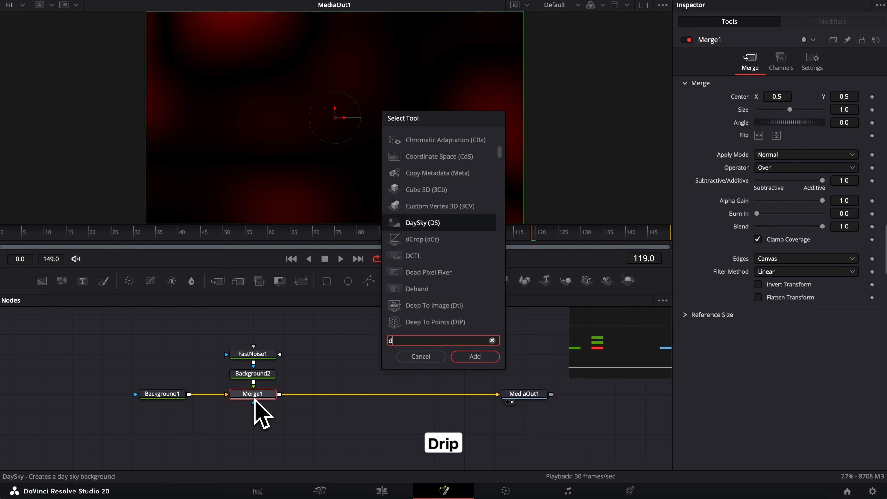
text(drip)
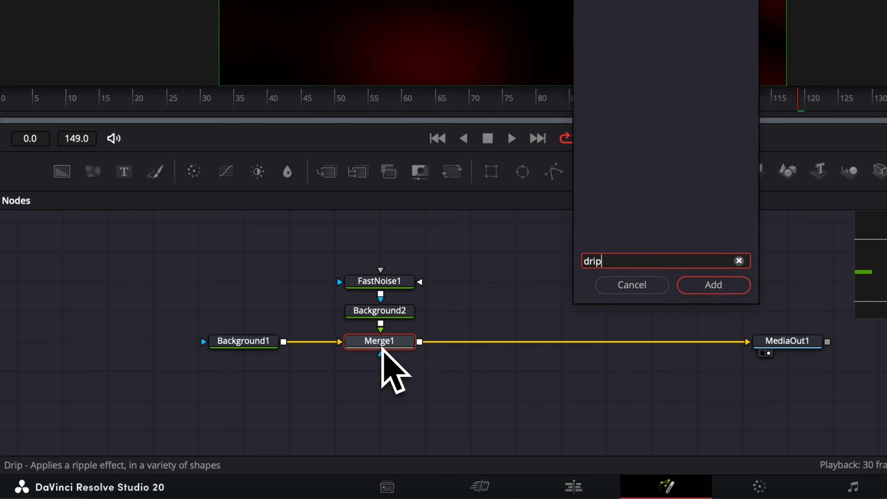
key(Return)
key(space)
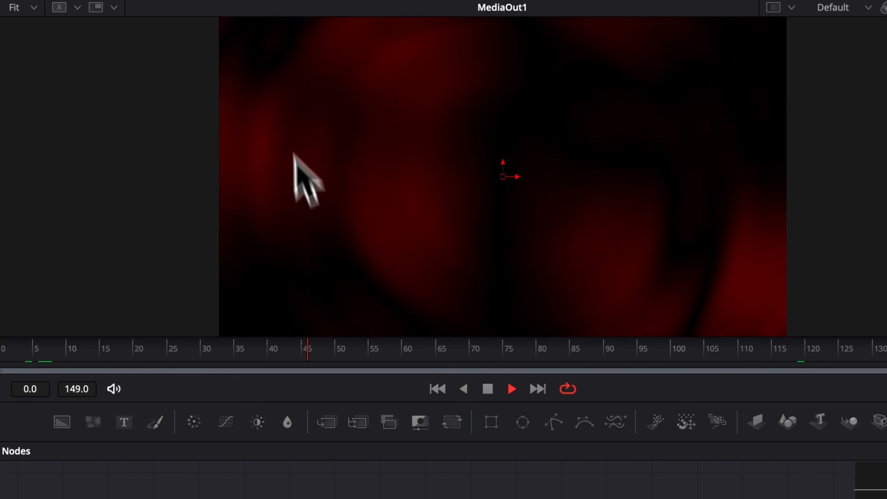
key(space)
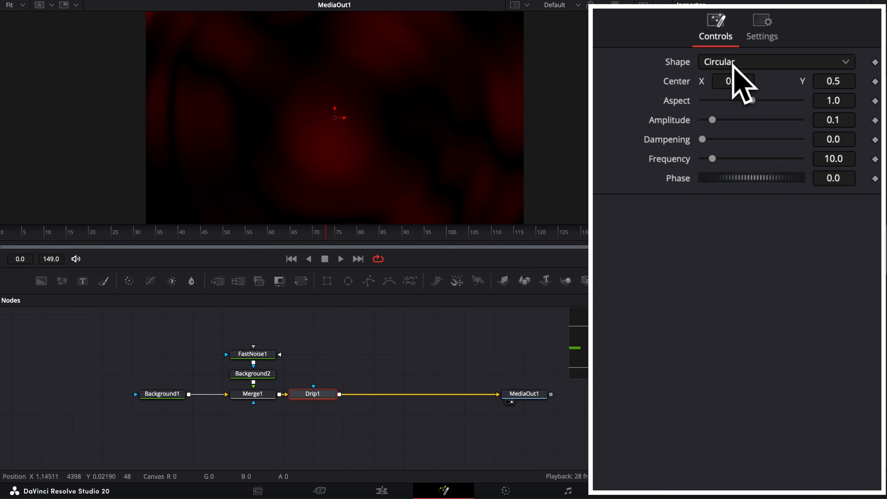
Set Drip1's shape to Exponential with Amplitude 1.0, Frequency 20.5 and Phase 0.469.
click(733, 63)
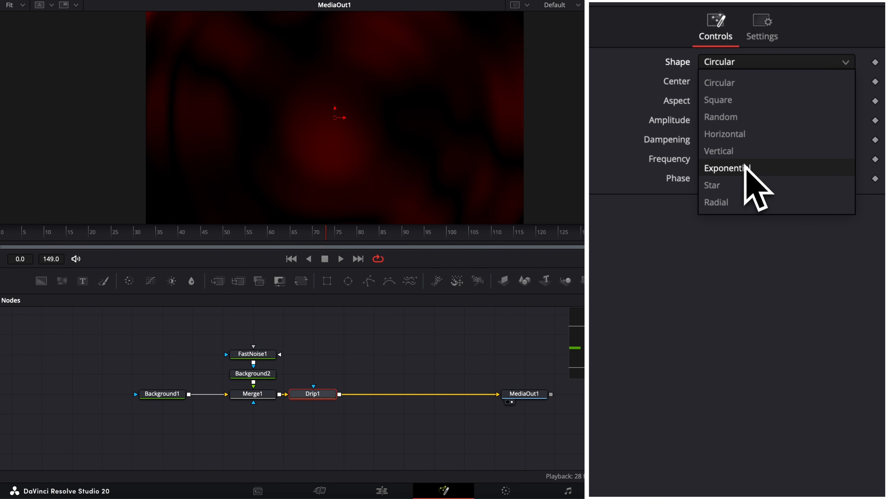
click(798, 173)
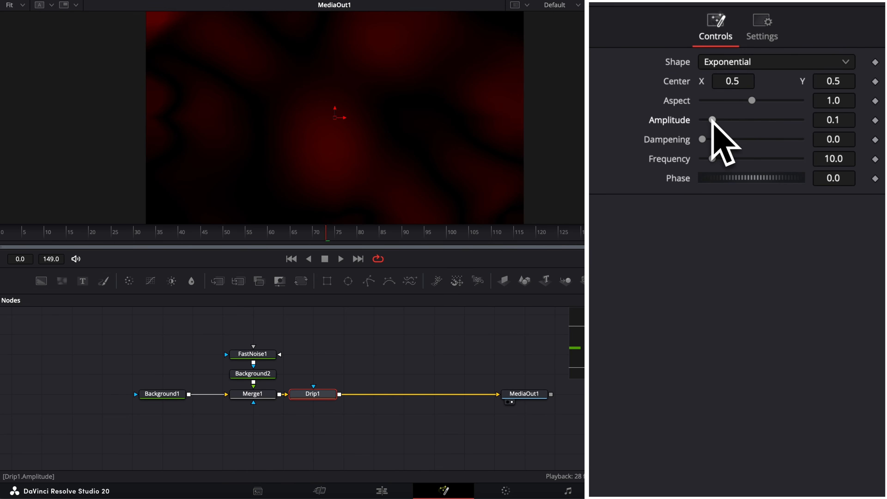
drag(712, 120, 801, 120)
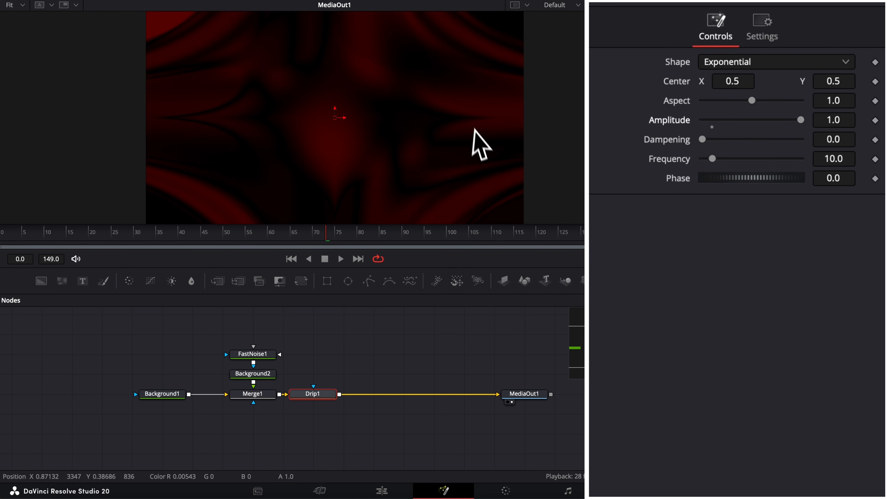
drag(713, 159, 723, 185)
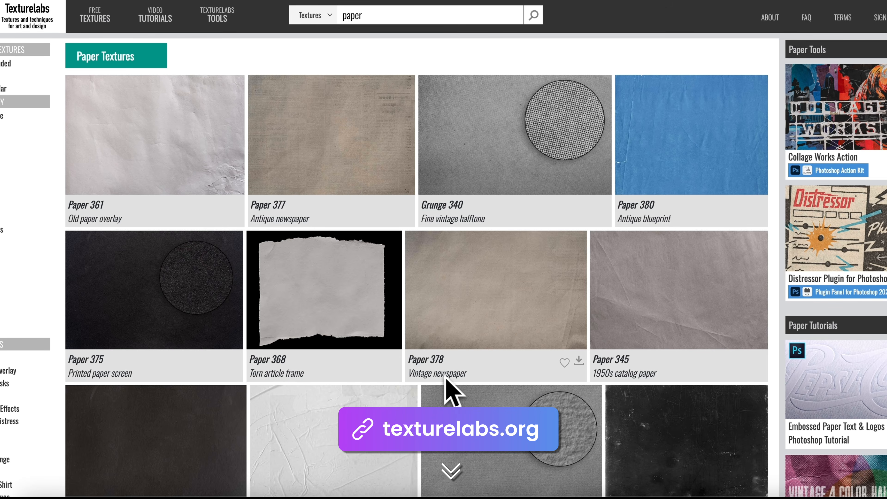
Bring a paper texture from Texturelabs into the node graph and merge it over Drip1 with the Multiply apply mode.
scroll(496, 360, down, 4)
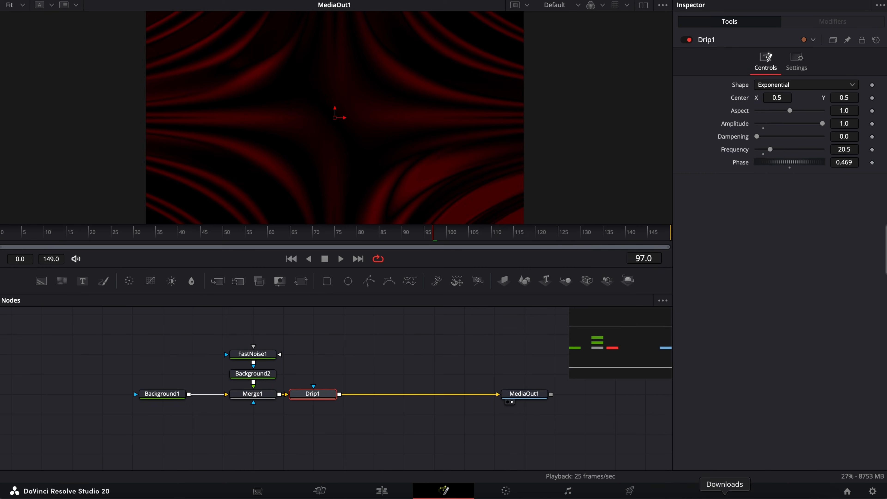
drag(747, 409, 402, 355)
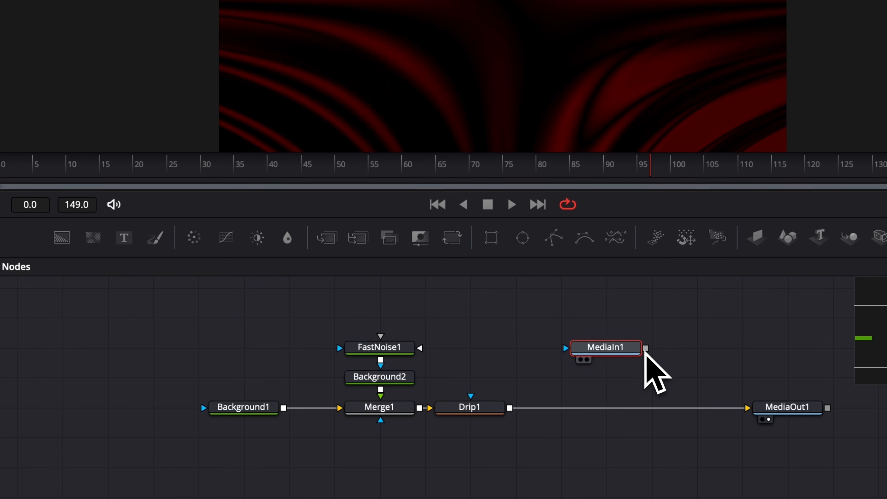
drag(645, 349, 509, 408)
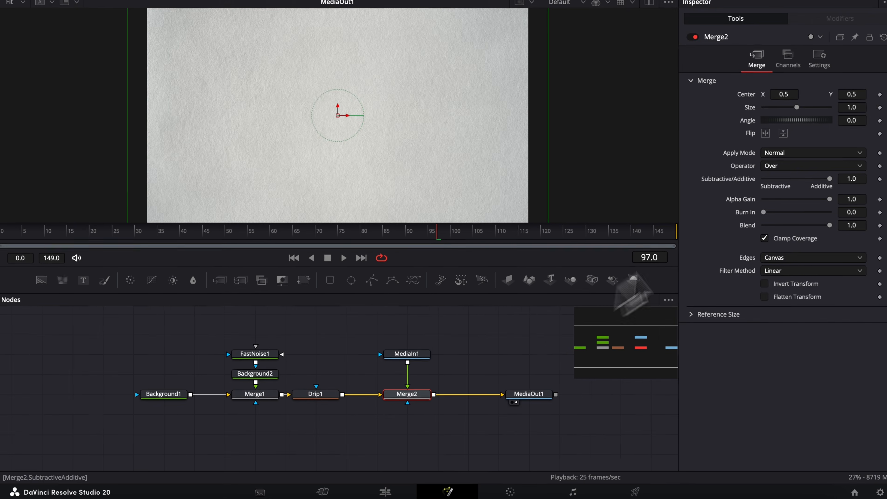
click(786, 153)
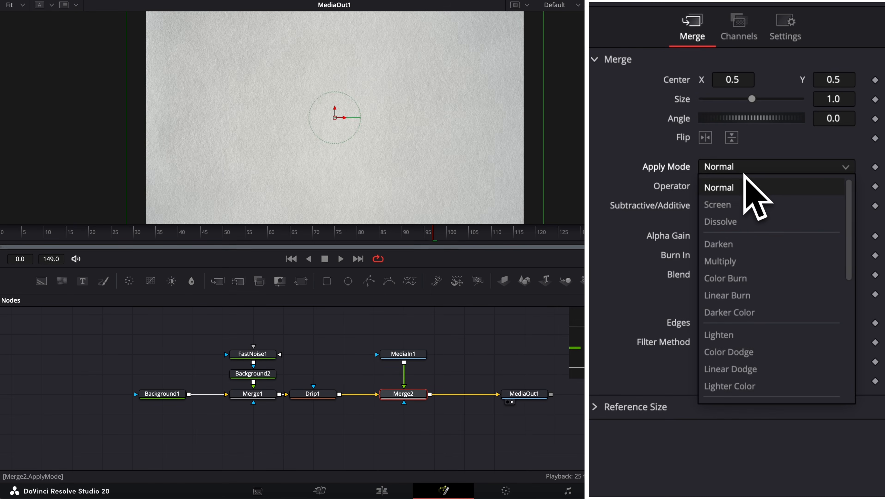
click(783, 216)
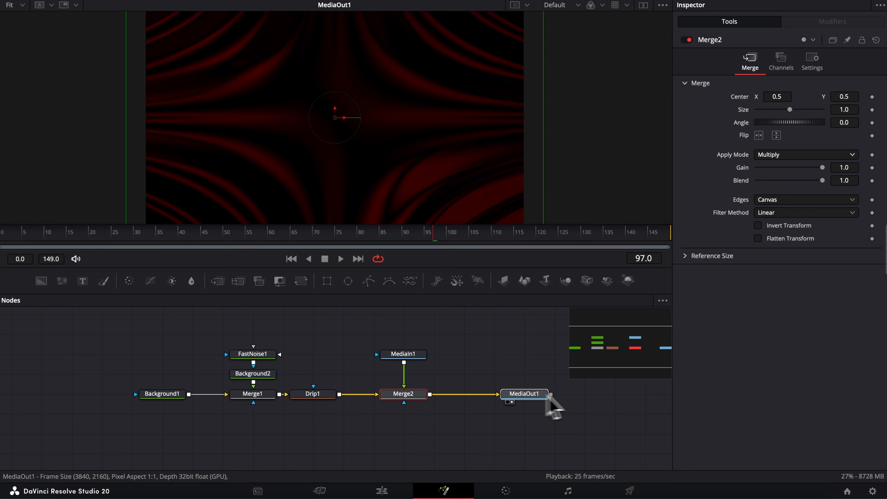
Shift MediaOut1 to make room and add a Brightness / Contrast node after Merge2.
click(561, 395)
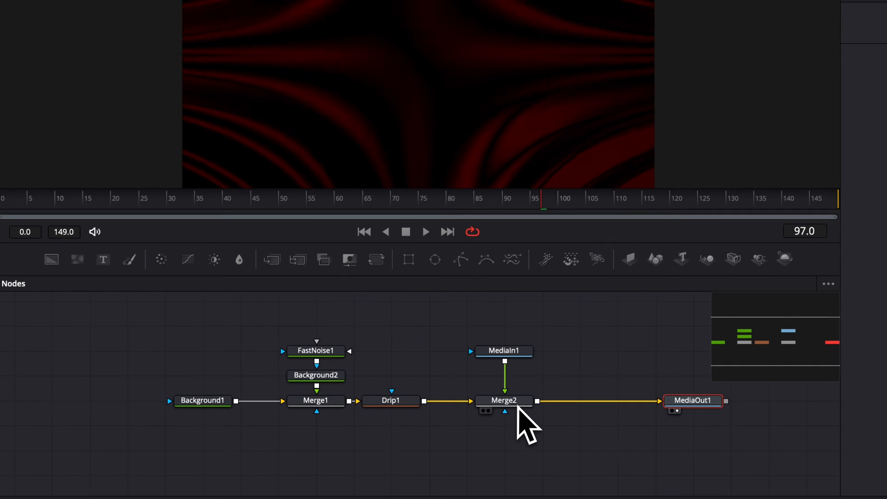
click(414, 397)
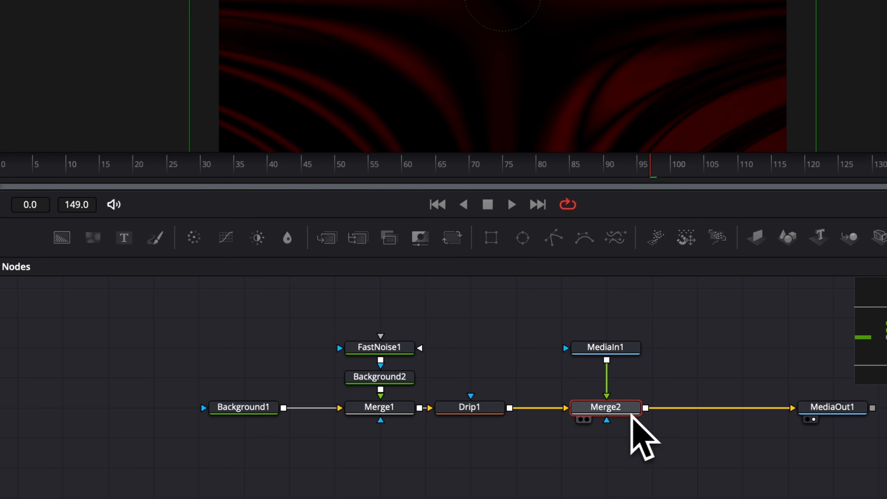
key(shift+space)
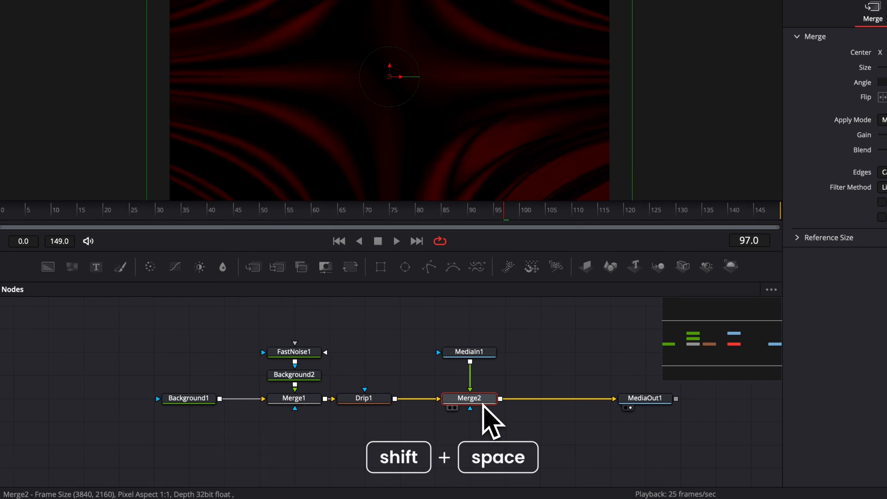
text(drip)
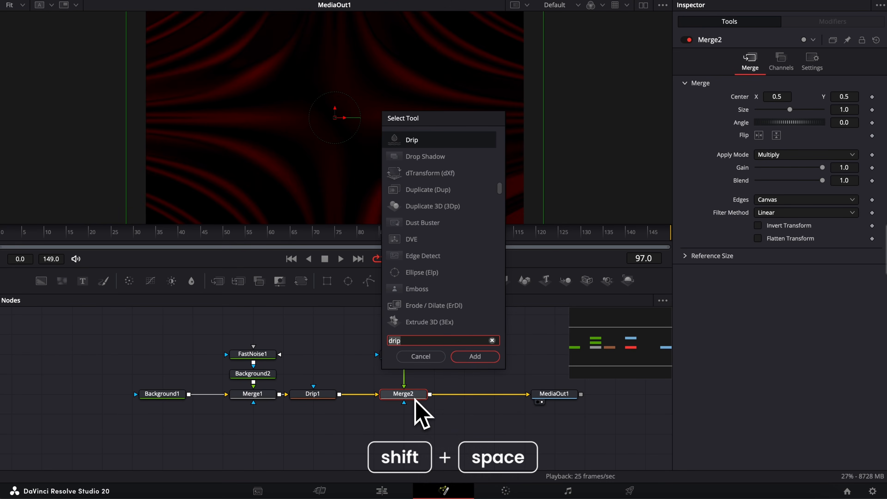
key(BackSpace)
key(BackSpace)
key(BackSpace)
key(BackSpace)
text(bri)
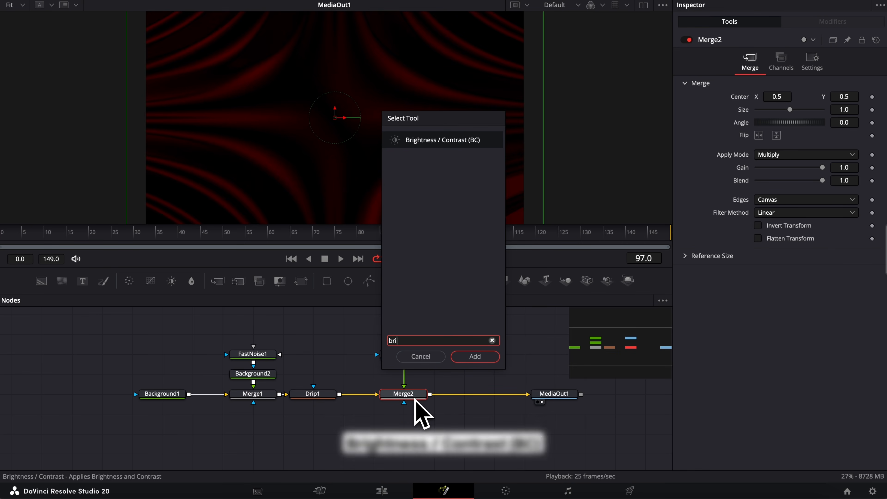
text(gh)
key(Return)
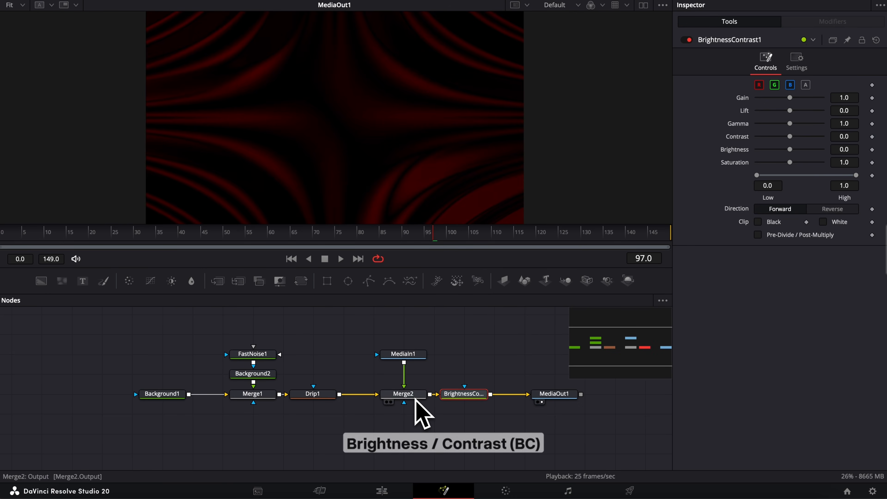
Set BrightnessContrast1's Gain to 3.54 and play back the animation from the first frame.
drag(753, 90, 776, 85)
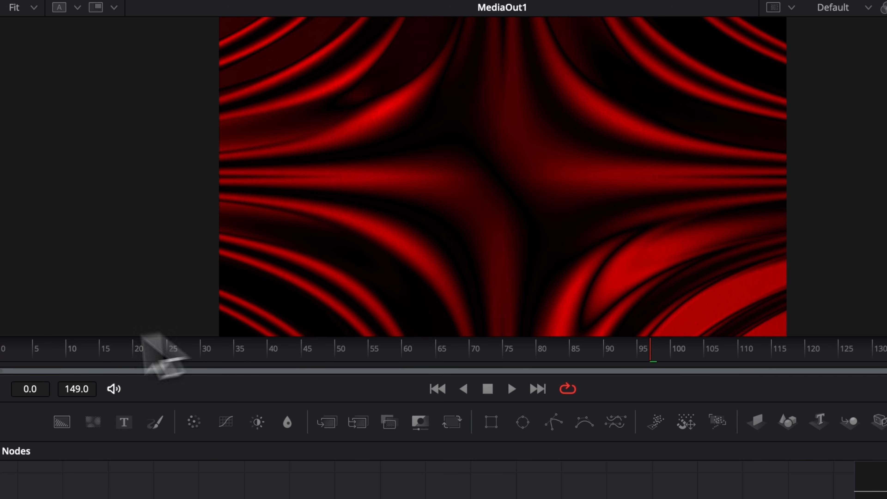
click(5, 356)
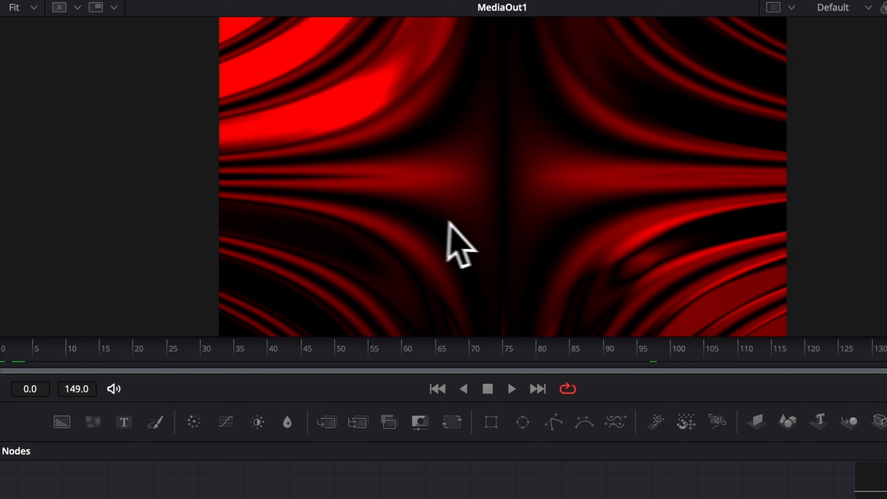
key(space)
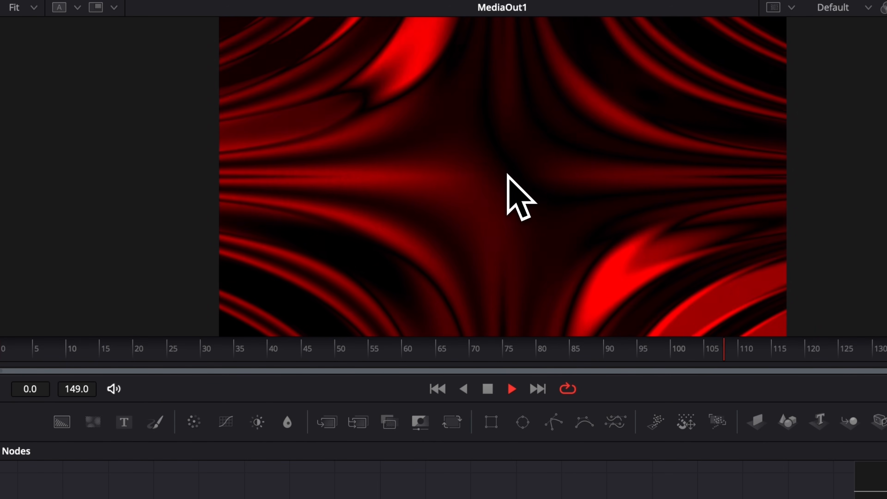
key(space)
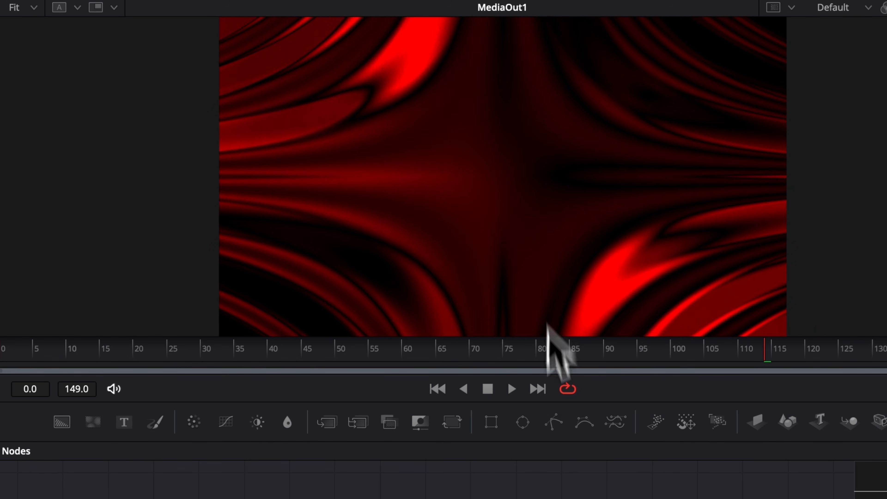
click(329, 352)
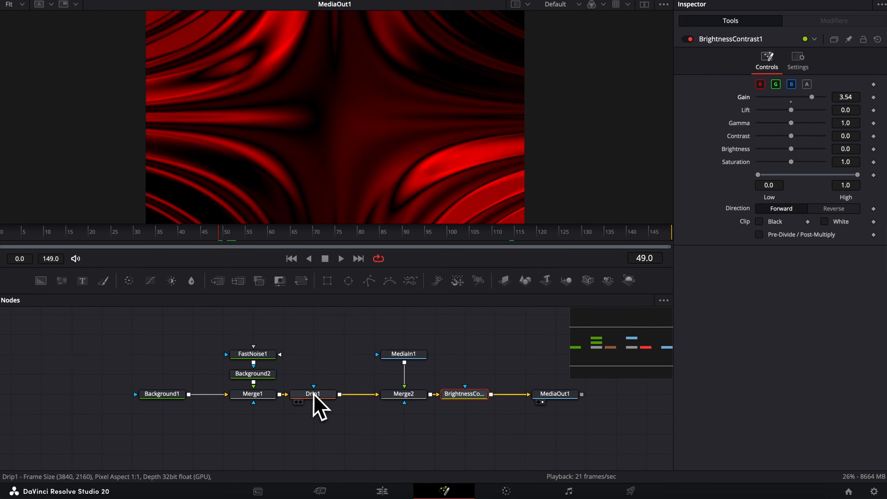
Try the Circular shape on Drip1 and settle on the Horizontal shape.
click(313, 397)
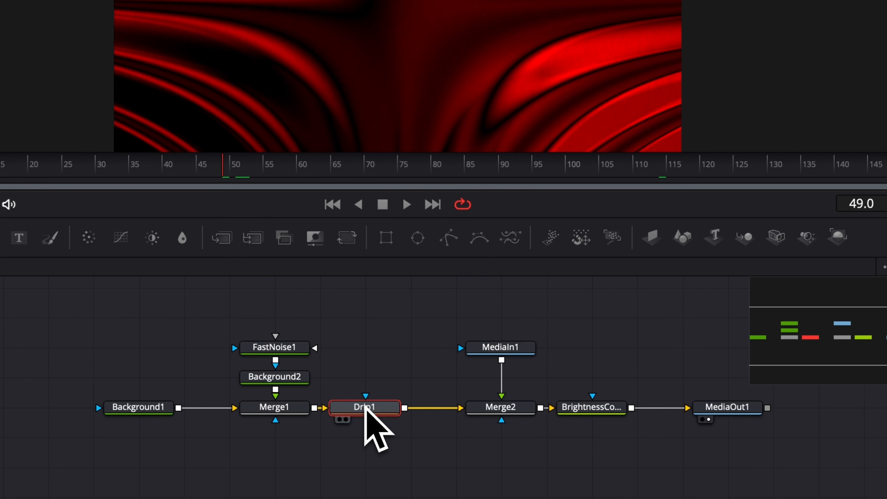
click(783, 86)
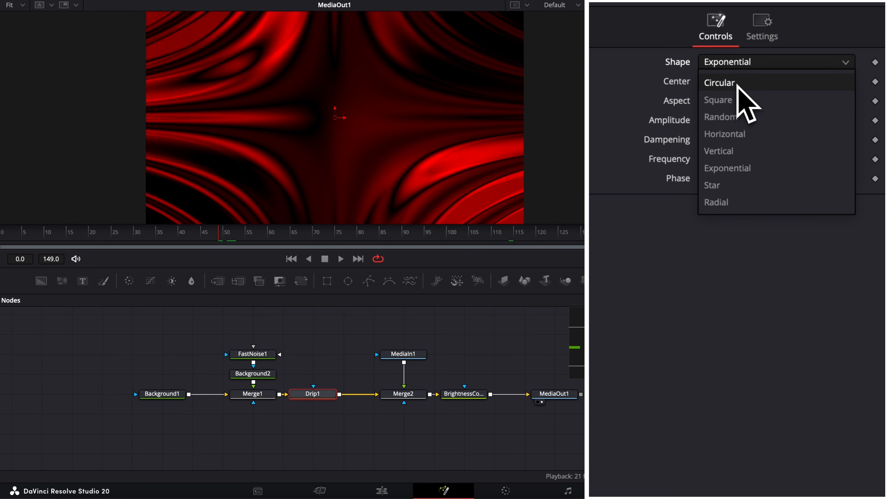
click(737, 84)
click(744, 63)
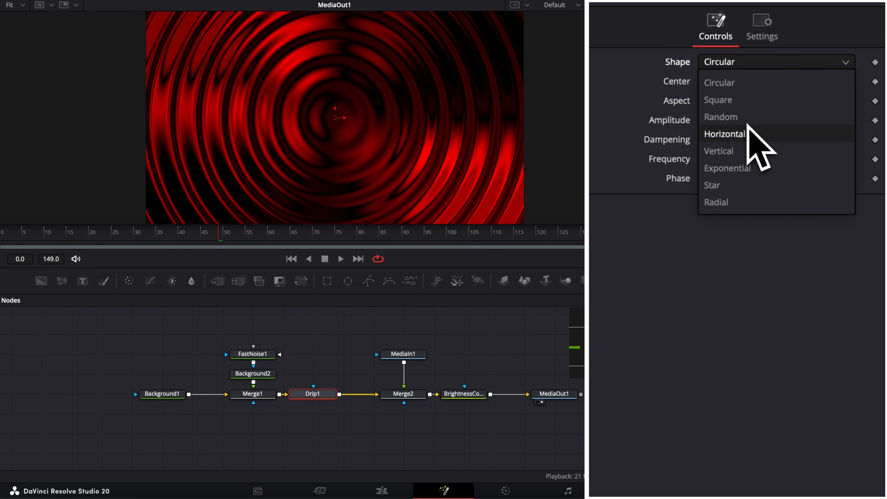
click(747, 135)
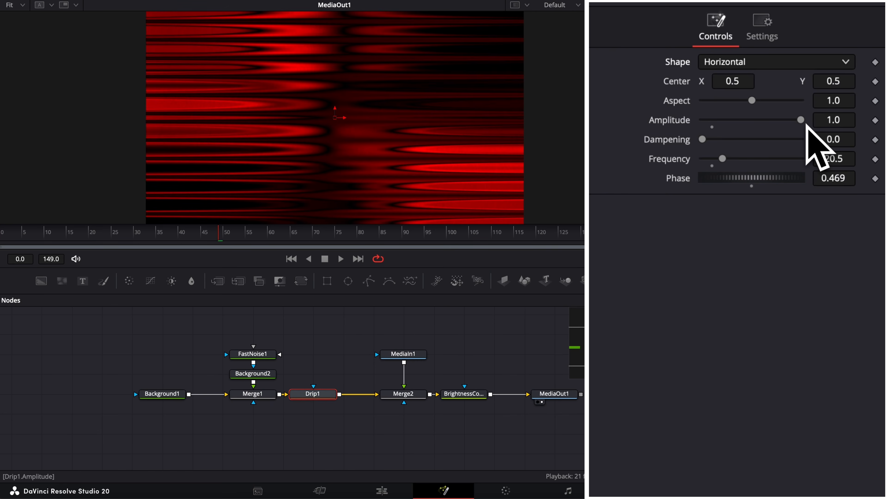
Set Drip1's Amplitude to 0.26 and Dampening to 0.378, and preview the playback.
drag(801, 120, 740, 120)
drag(700, 120, 748, 144)
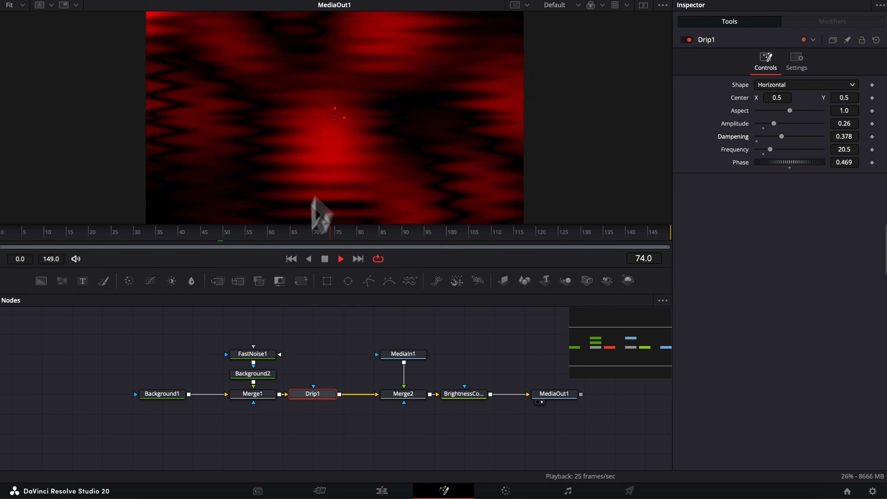
key(space)
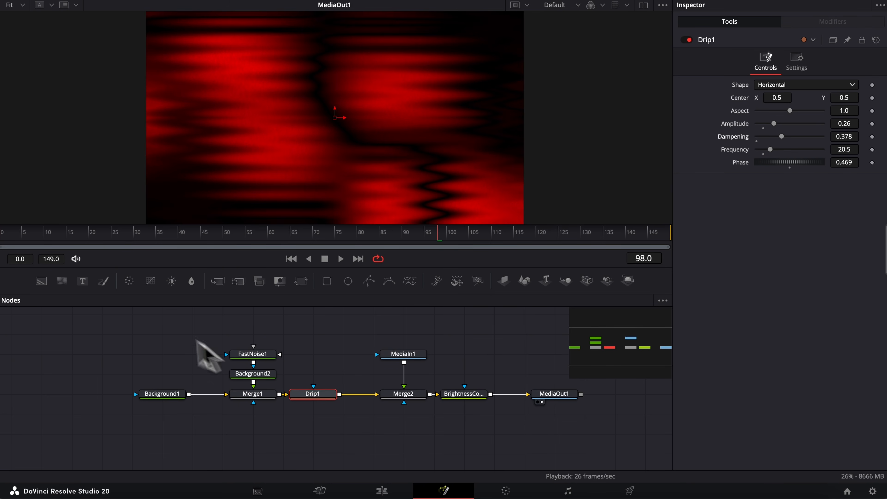
Move the background, noise, Merge1 and Drip1 nodes away from Merge2 and add a Vortex node after Drip1.
drag(142, 316, 337, 437)
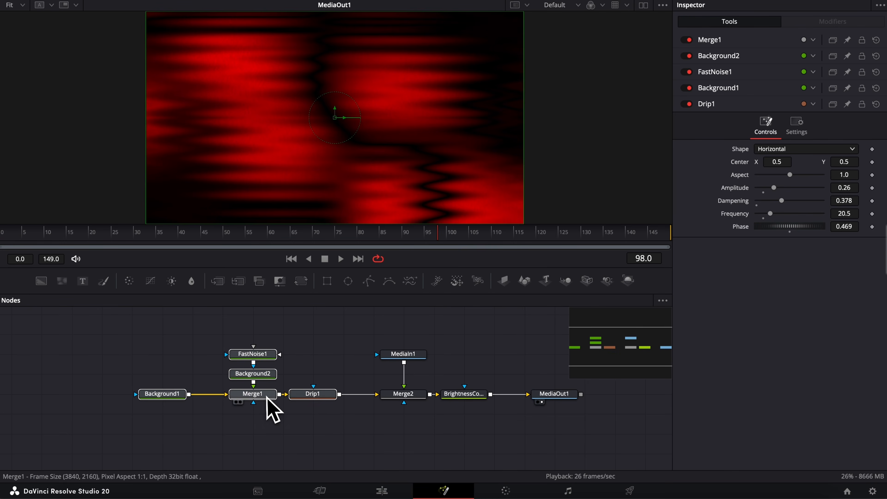
drag(268, 396, 178, 397)
click(253, 369)
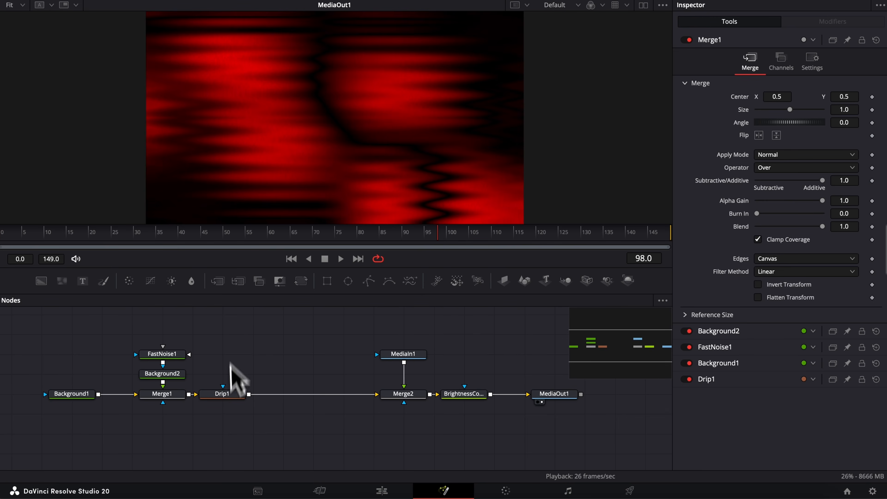
click(226, 395)
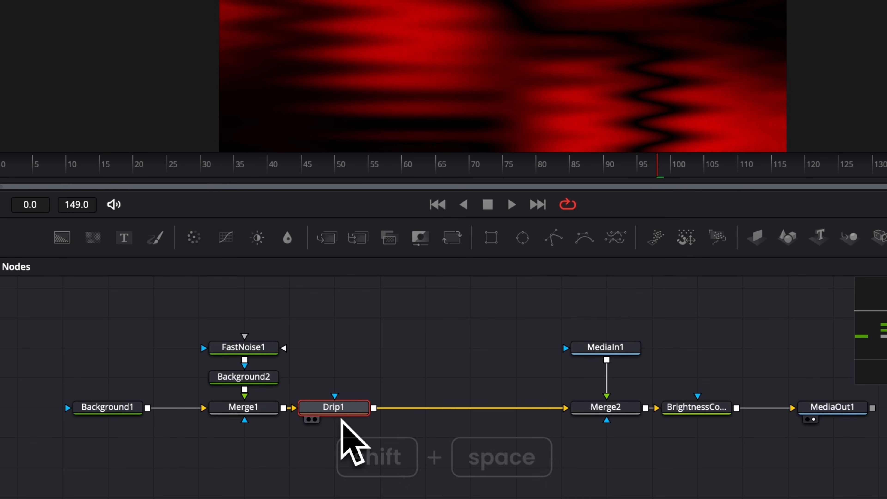
key(shift+space)
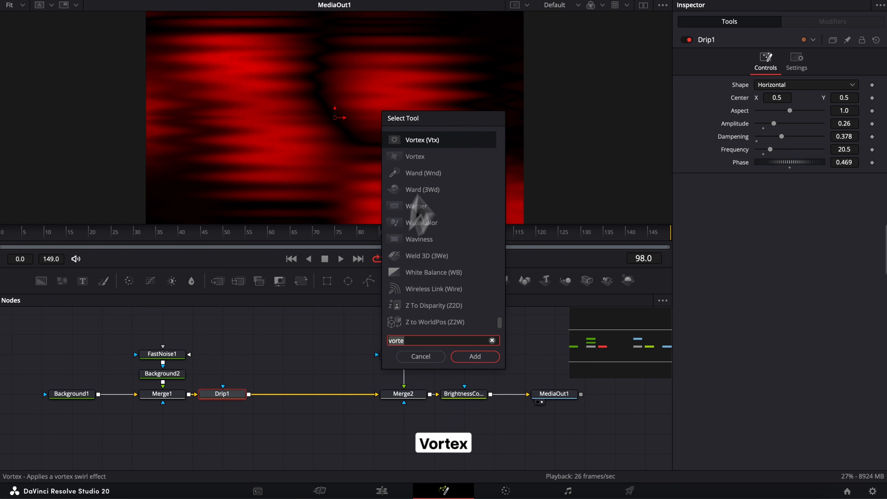
text(x)
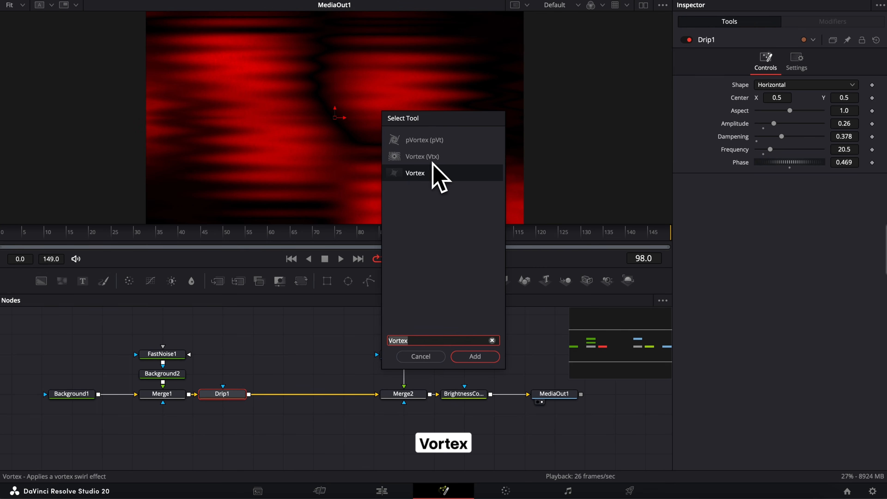
click(475, 356)
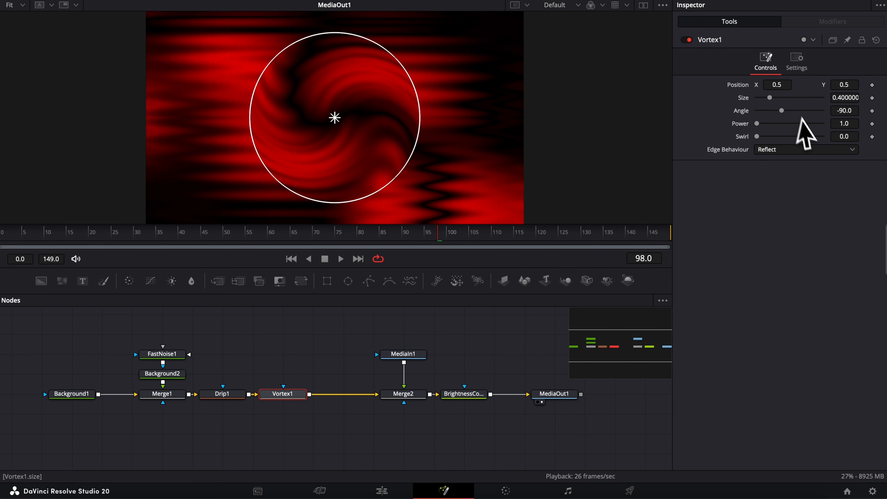
Set Vortex1's Swirl to 0.378 and Size to 1.055, and move its center to X 0.966697, Y 0.526763.
drag(703, 120, 653, 135)
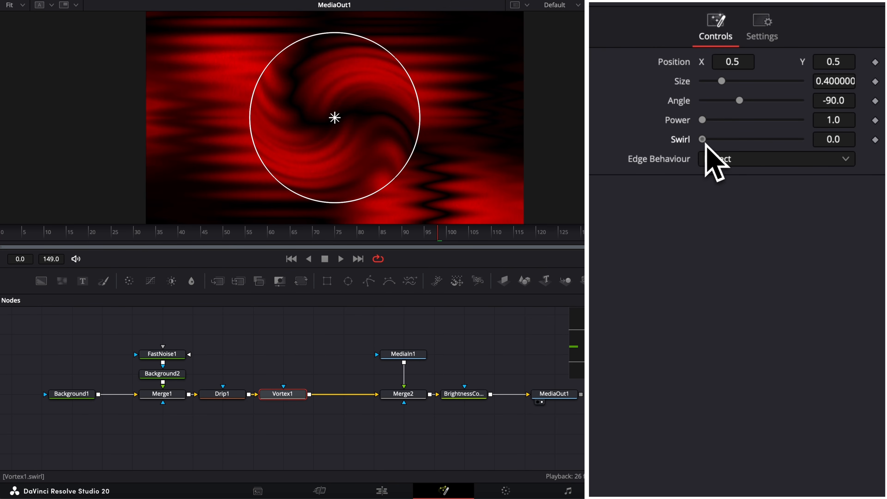
drag(705, 143, 743, 152)
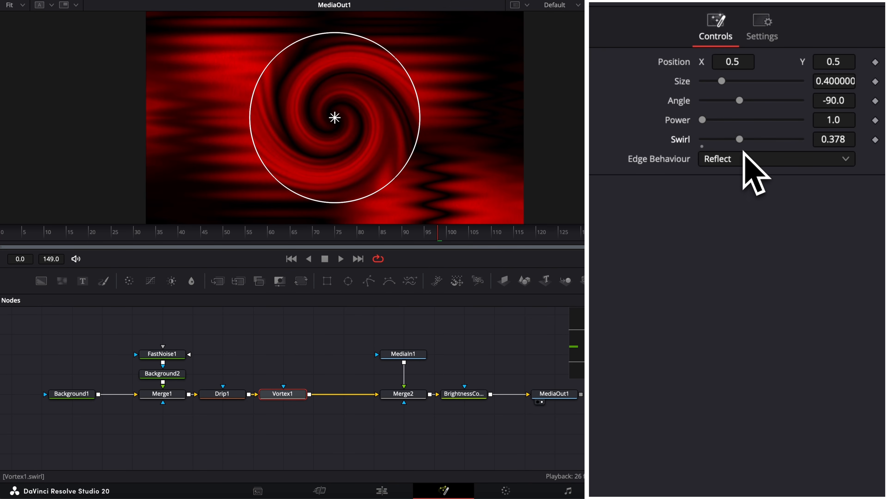
drag(721, 81, 756, 83)
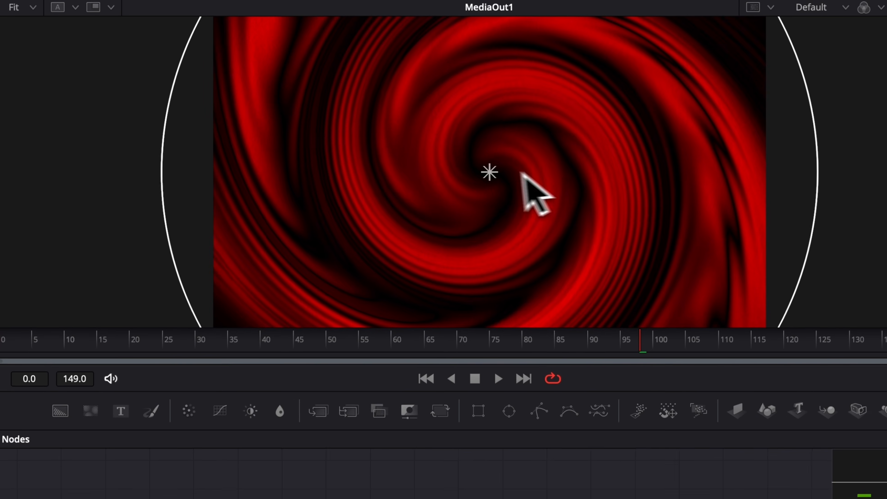
drag(488, 173, 768, 168)
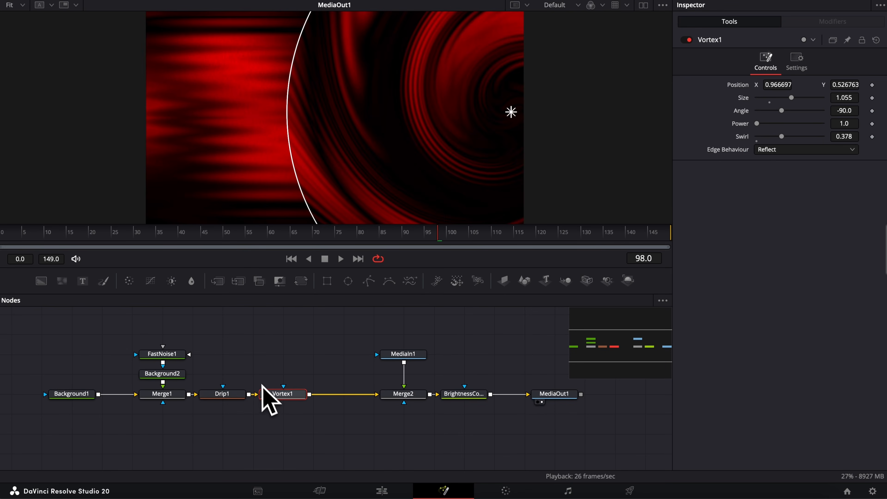
Add The History Pack - Gradient Background title to Video 1 after the Fusion Composition and select it with the playhead at 01:00:09:12.
click(154, 20)
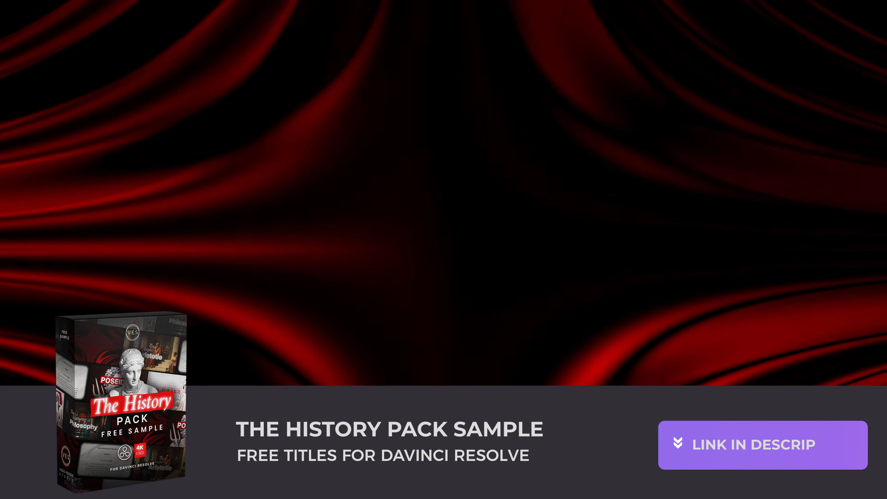
drag(161, 165, 322, 423)
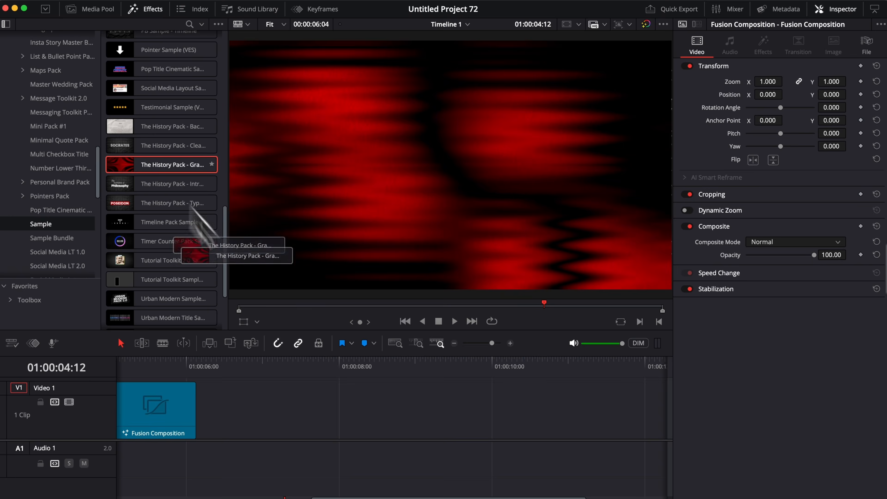
drag(377, 373, 525, 388)
drag(462, 370, 447, 390)
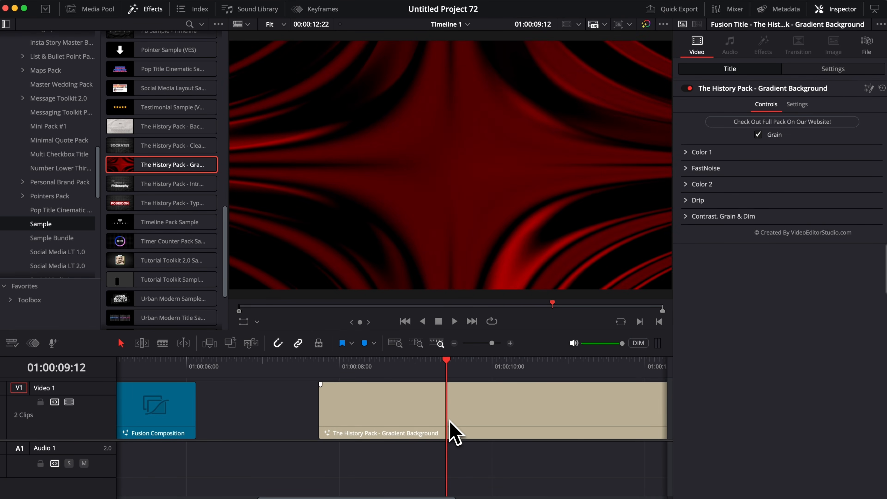
click(448, 421)
Change the Gradient Background's Drip shape to Vertical with Amplitude 0.268 and Dampening 0.0.
click(654, 233)
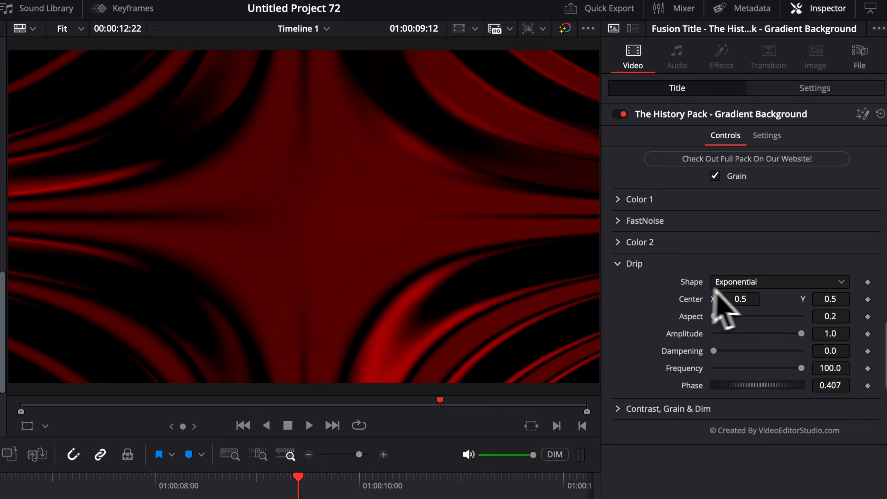
click(744, 284)
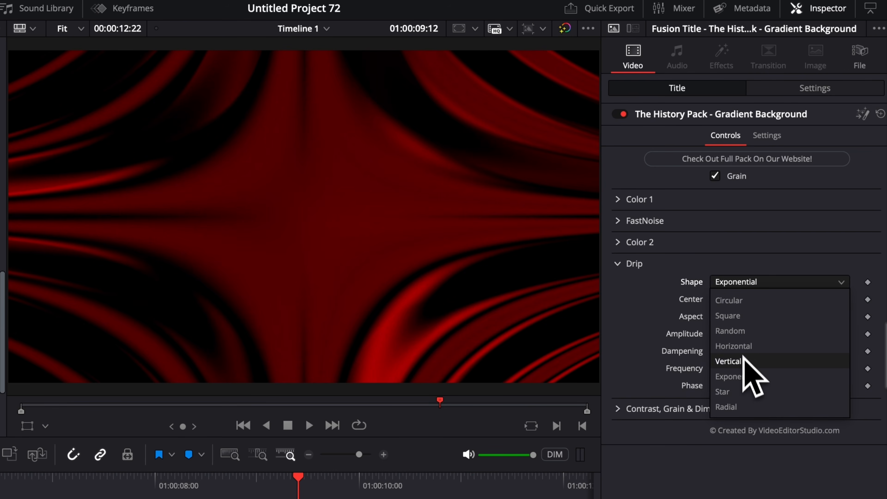
click(743, 364)
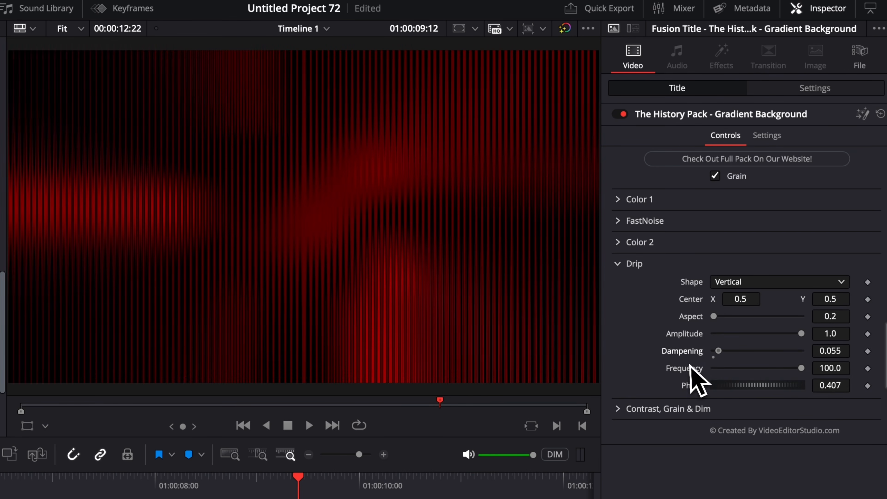
drag(803, 333, 737, 334)
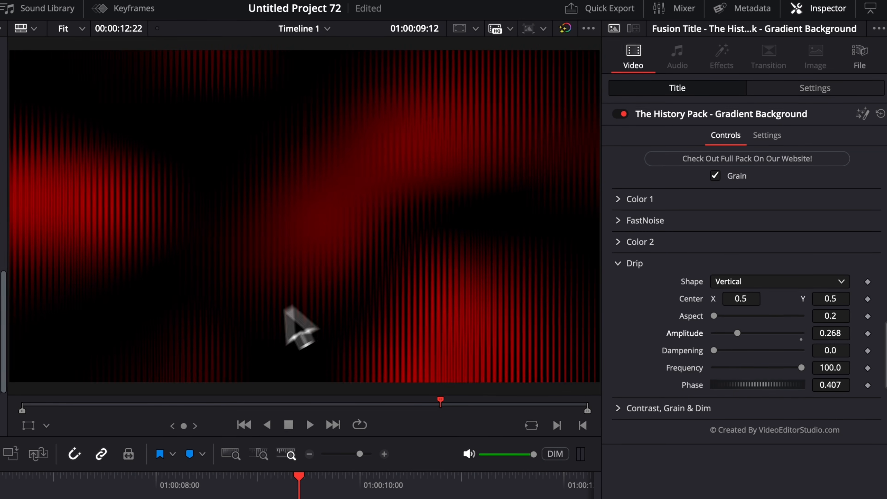